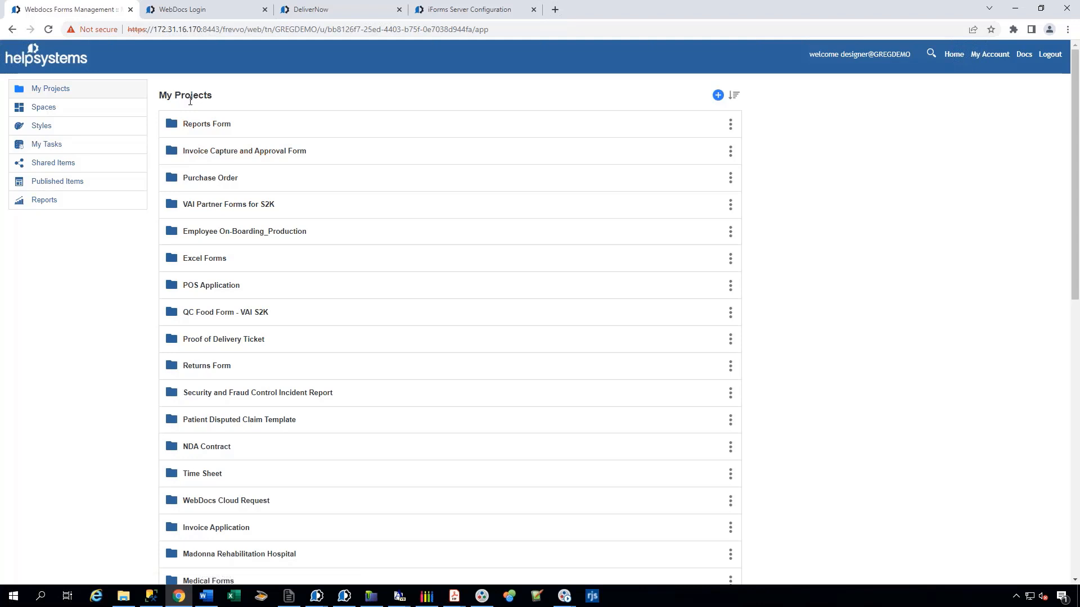
Open the Webinar Demo Forms and Workflows project and launch a test run of the HRP+Test Creator Upload with Captcha Verification form.
scroll(99, 374, down, 9)
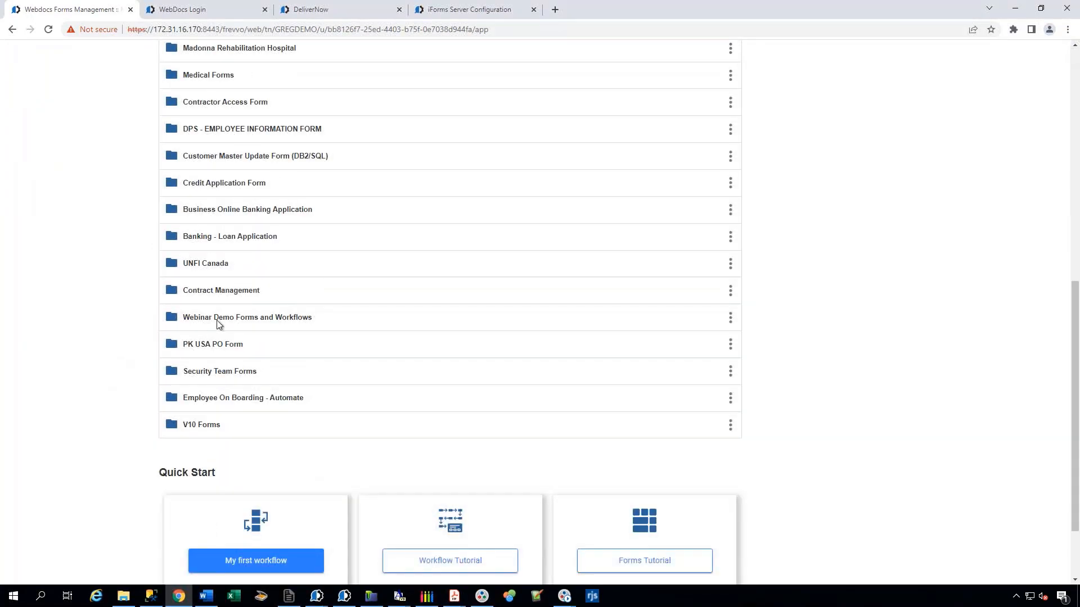
click(267, 318)
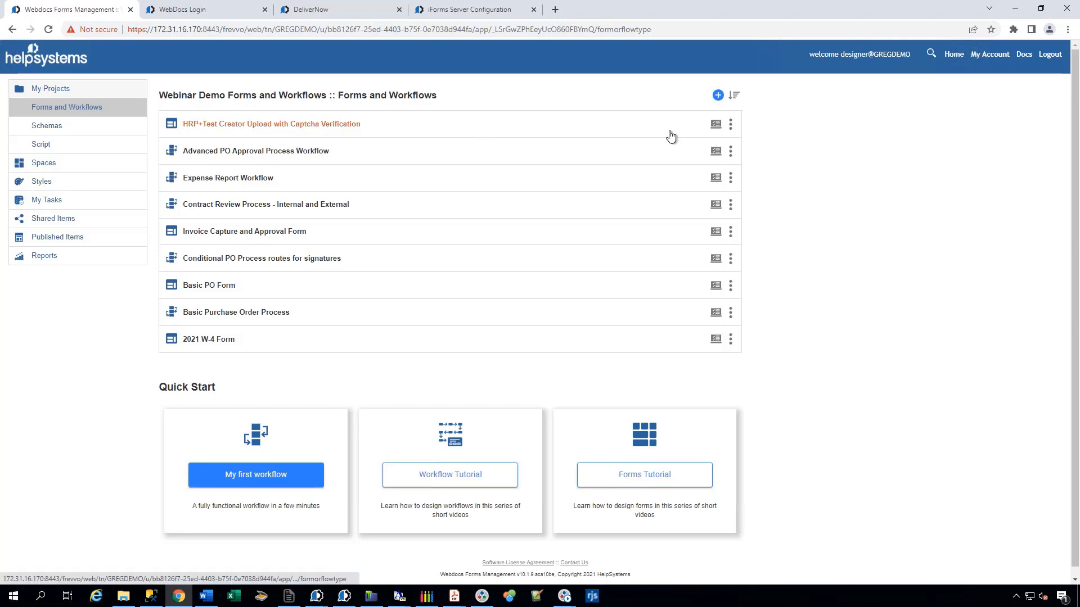
click(715, 125)
key(super+Up)
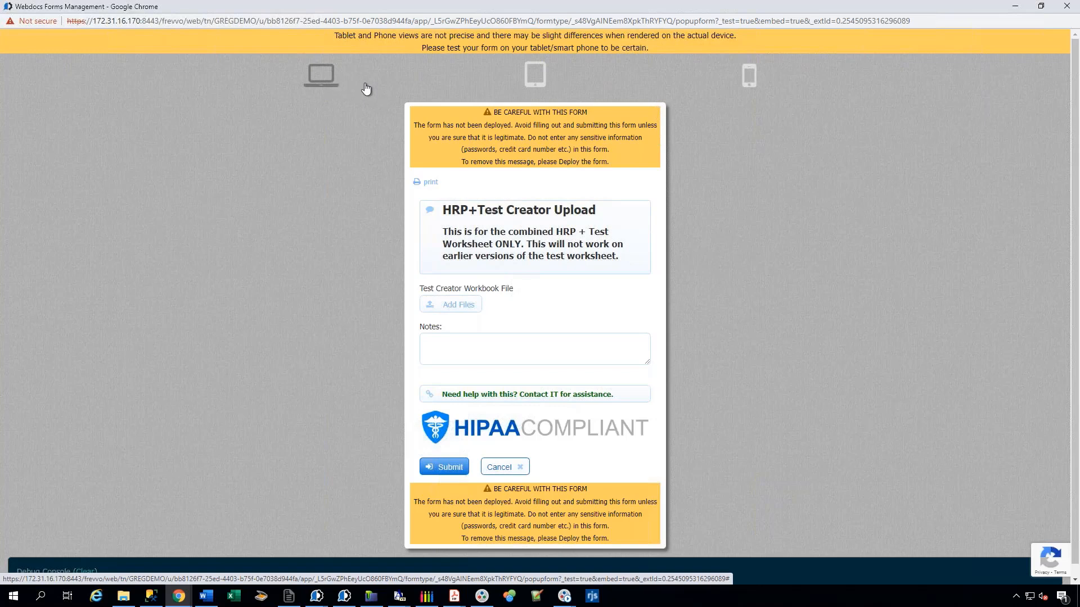
Preview the test form in tablet, phone and desktop layouts.
click(535, 76)
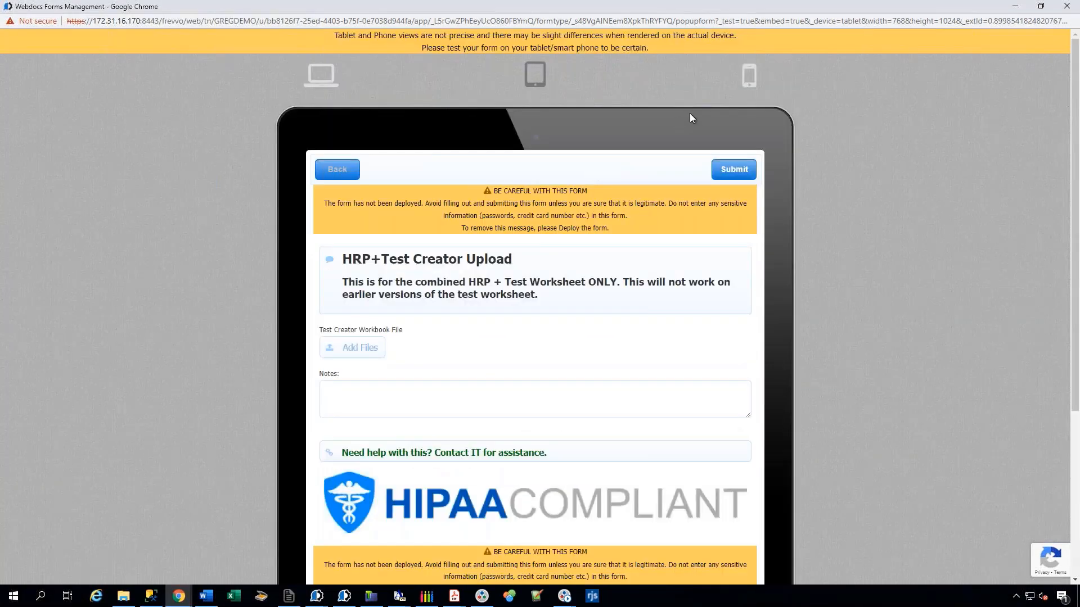
click(749, 77)
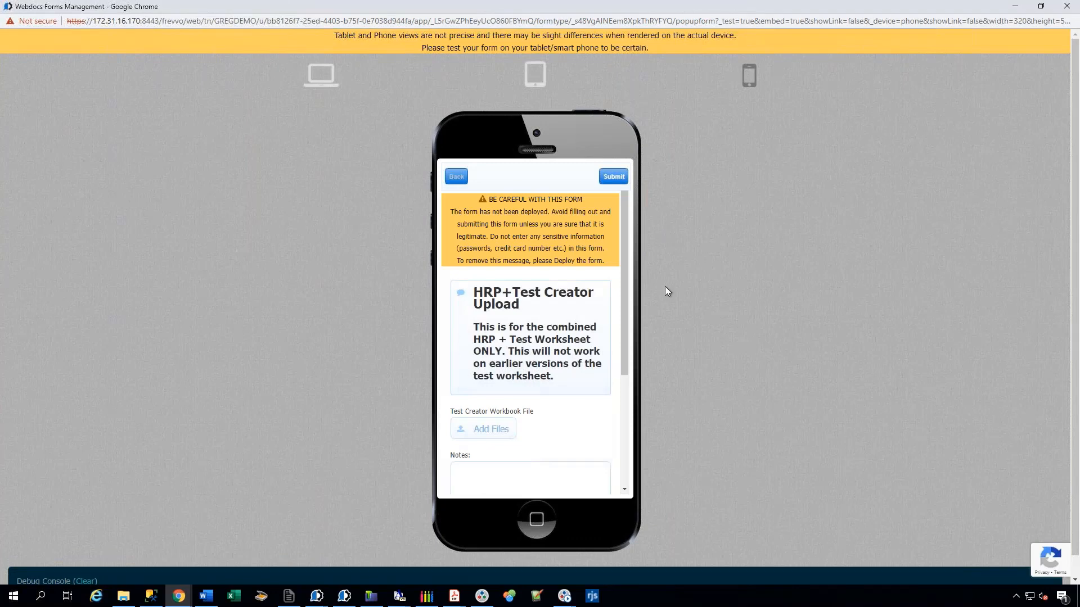
scroll(552, 318, down, 3)
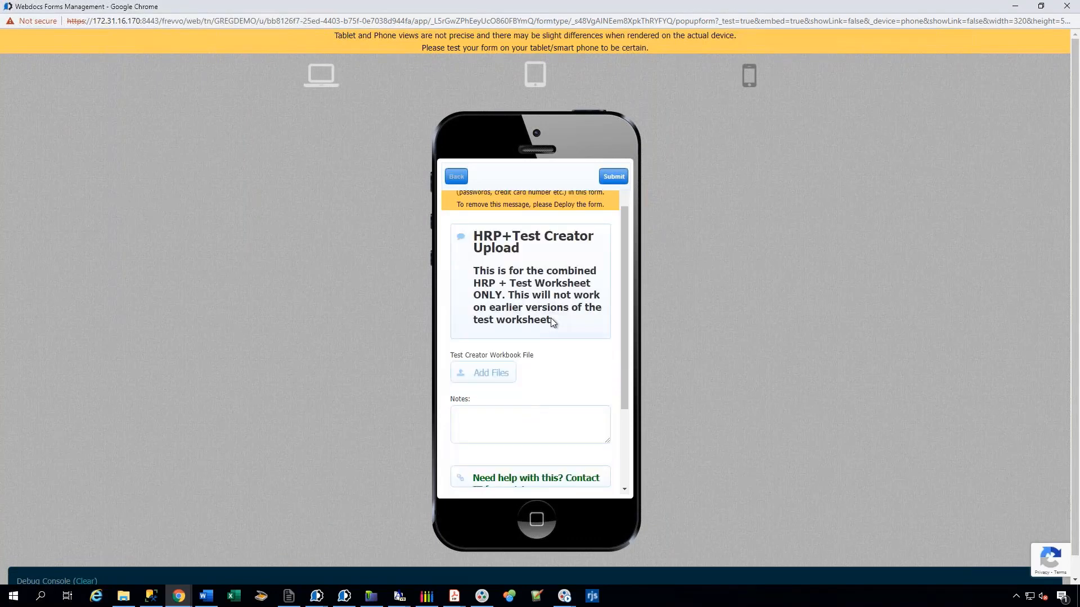
scroll(552, 318, up, 3)
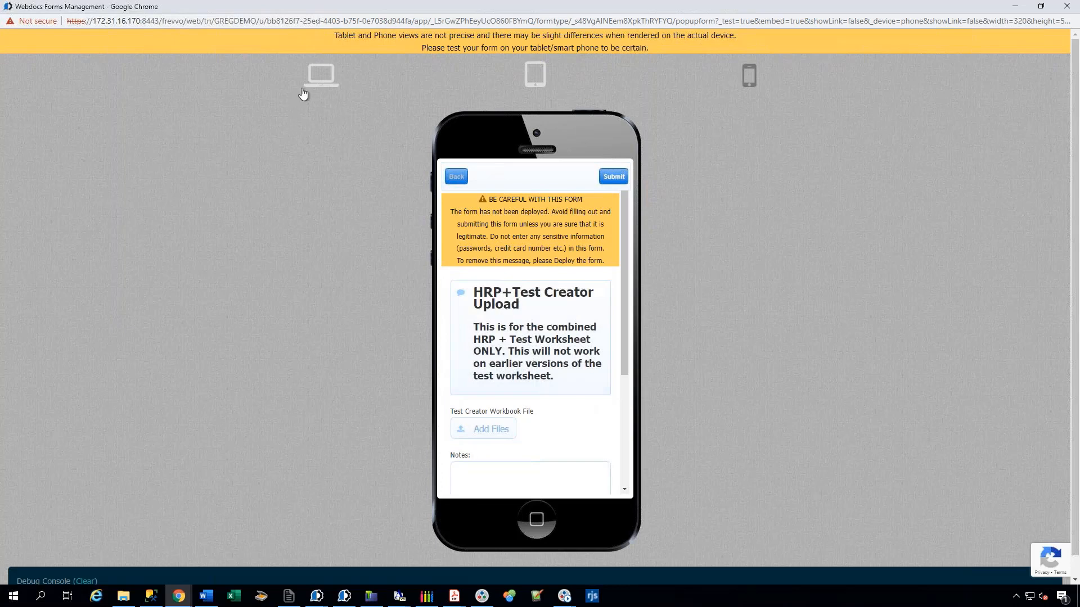
click(321, 76)
Enter Test in the form's Notes field and submit the form.
scroll(420, 296, down, 1)
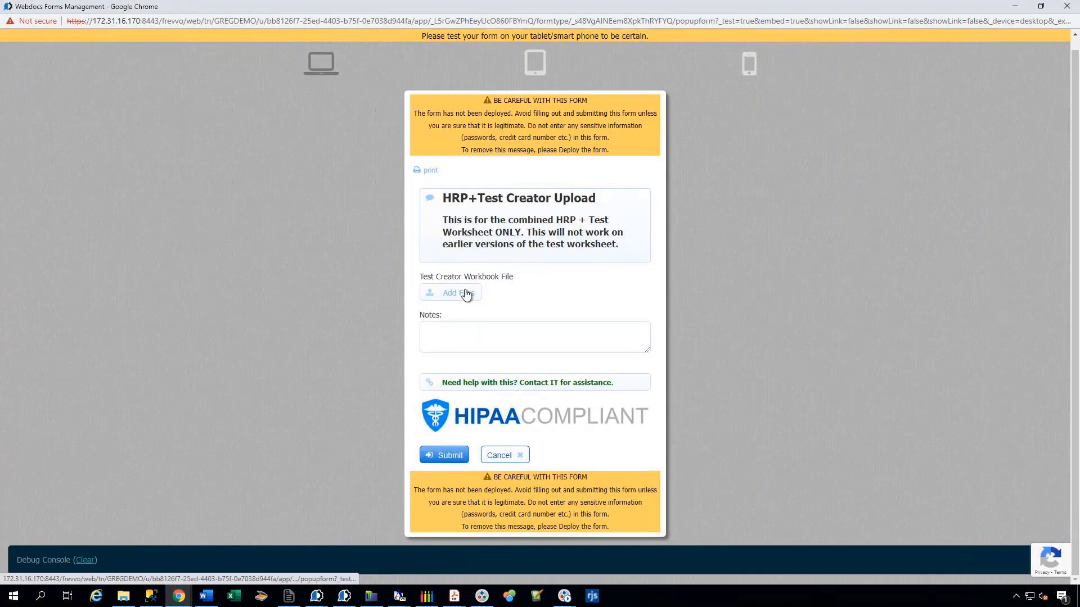
click(463, 335)
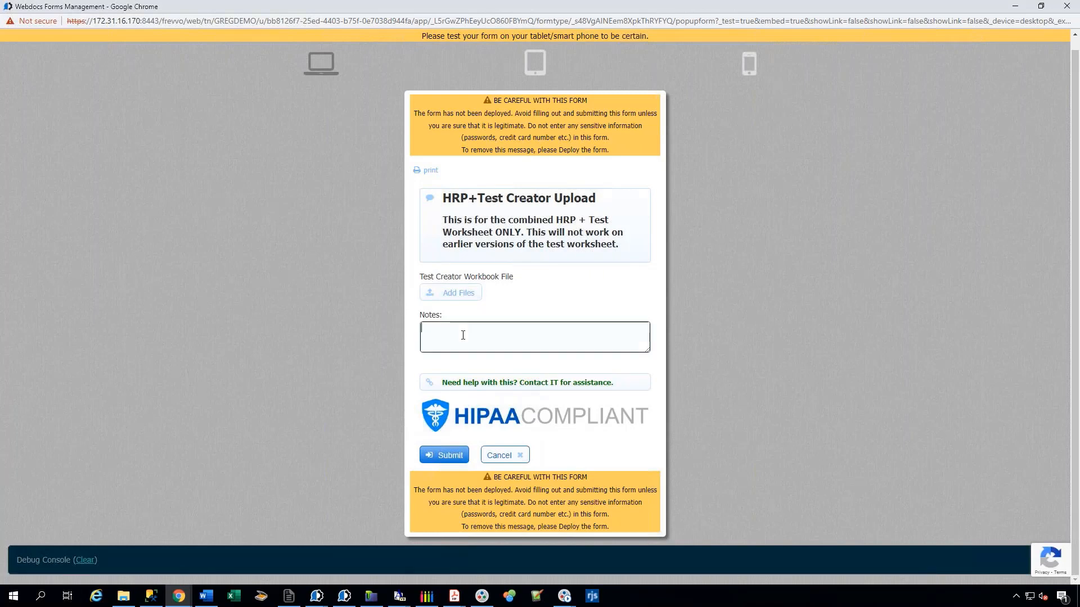
click(420, 366)
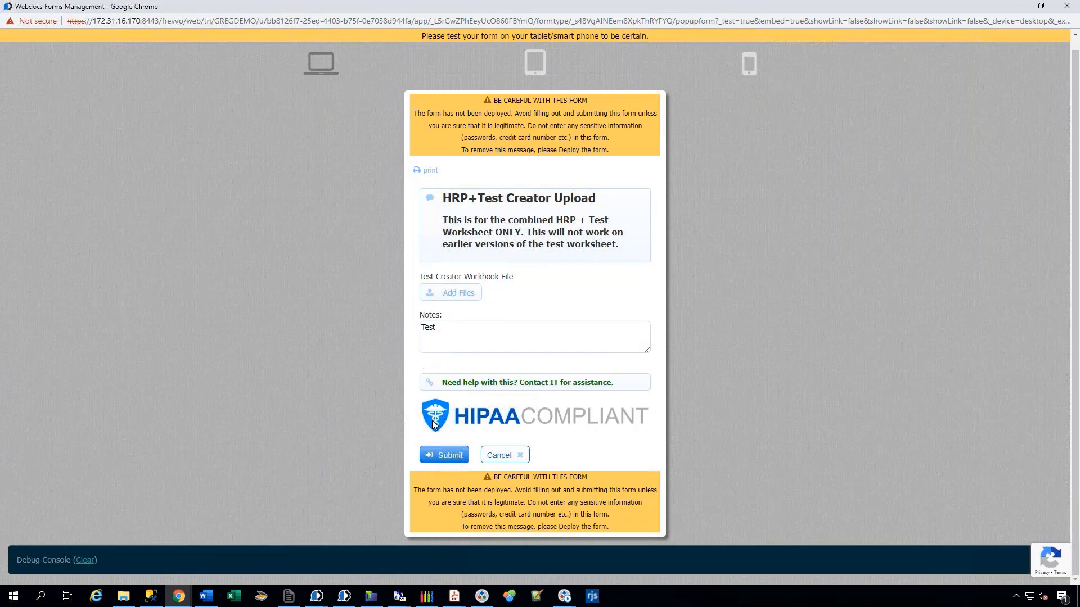
click(449, 455)
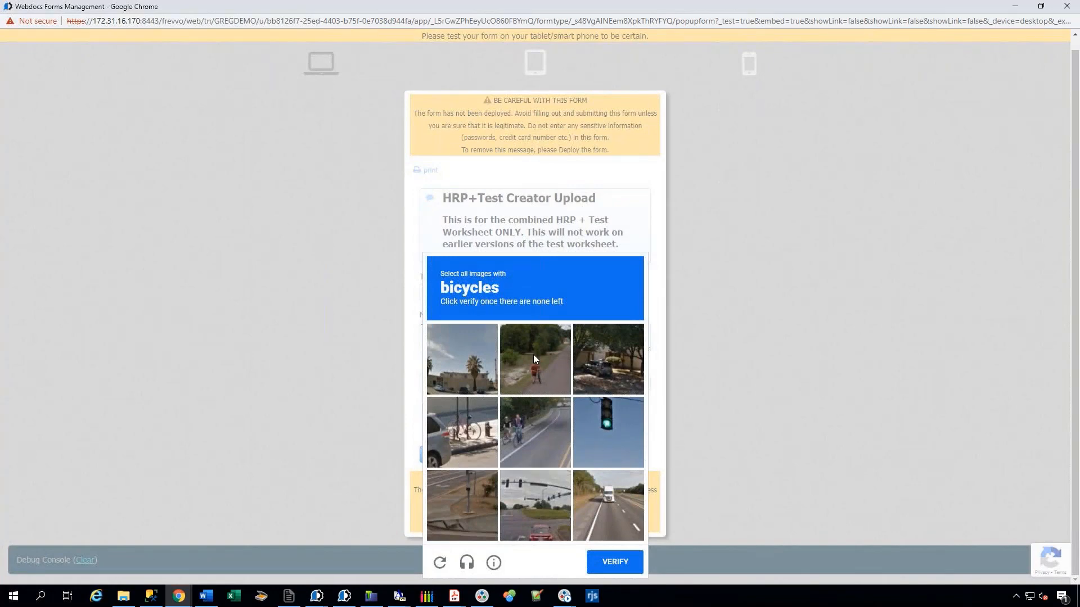
Complete the reCAPTCHA challenge by selecting all bicycle images and verifying.
click(471, 444)
click(527, 434)
click(548, 365)
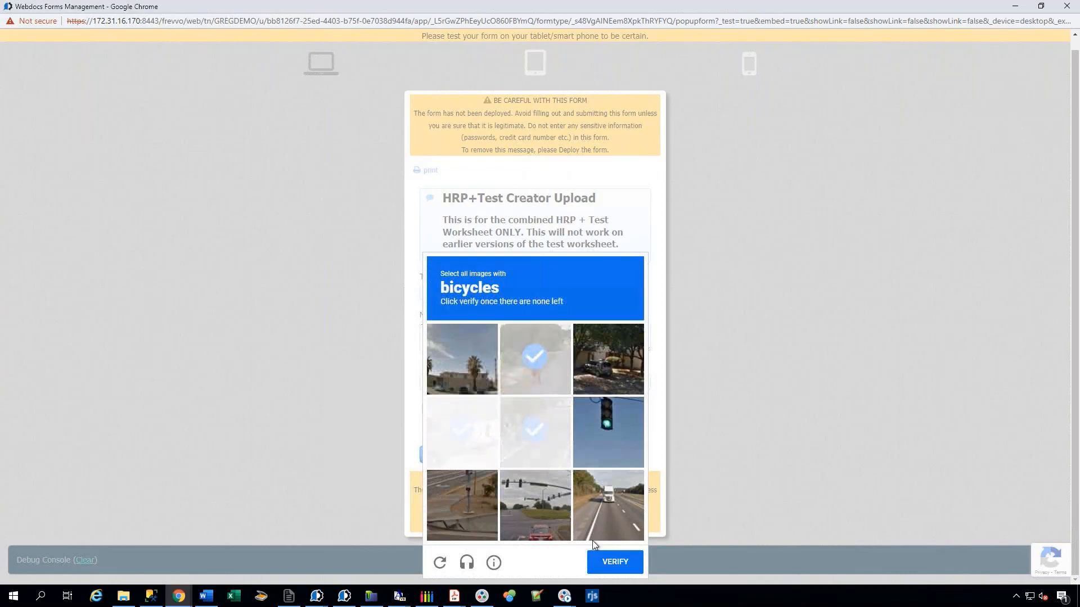
click(623, 569)
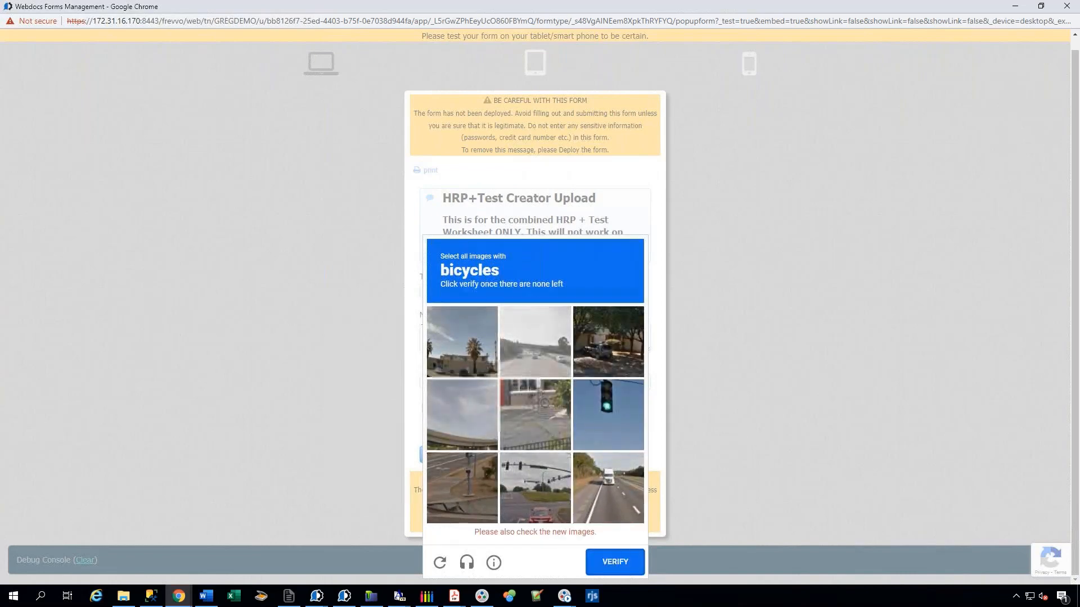
click(529, 399)
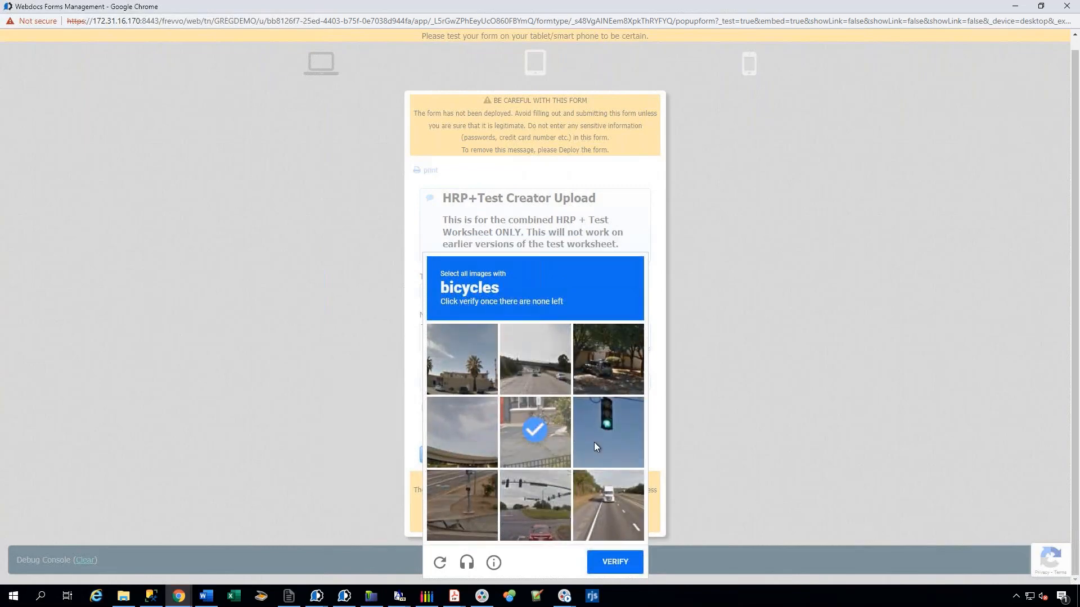
click(626, 571)
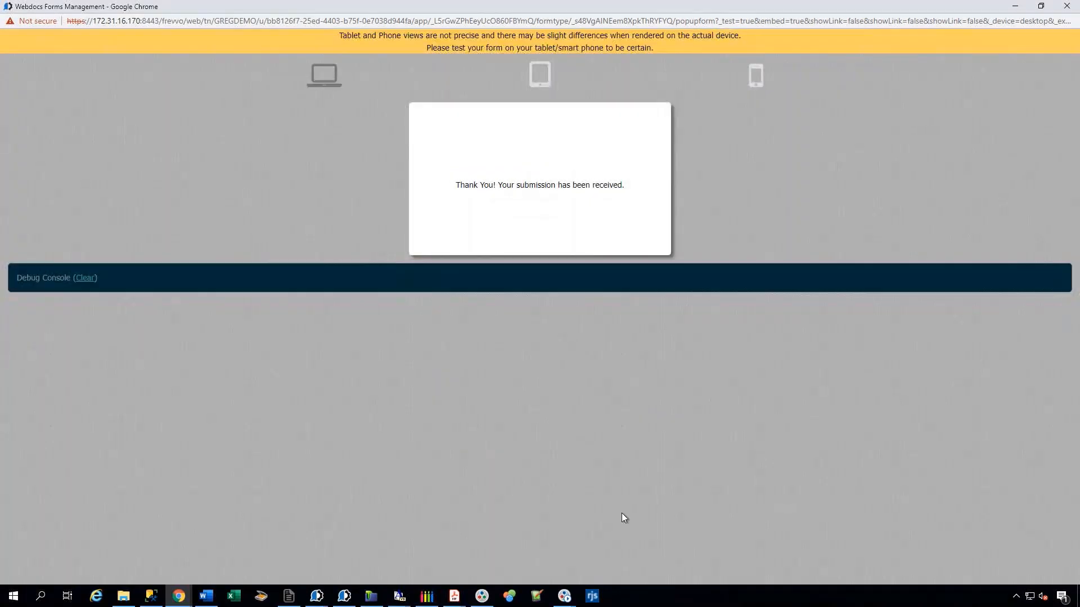
Close the test window and launch a test run of the Basic PO Form.
click(1066, 5)
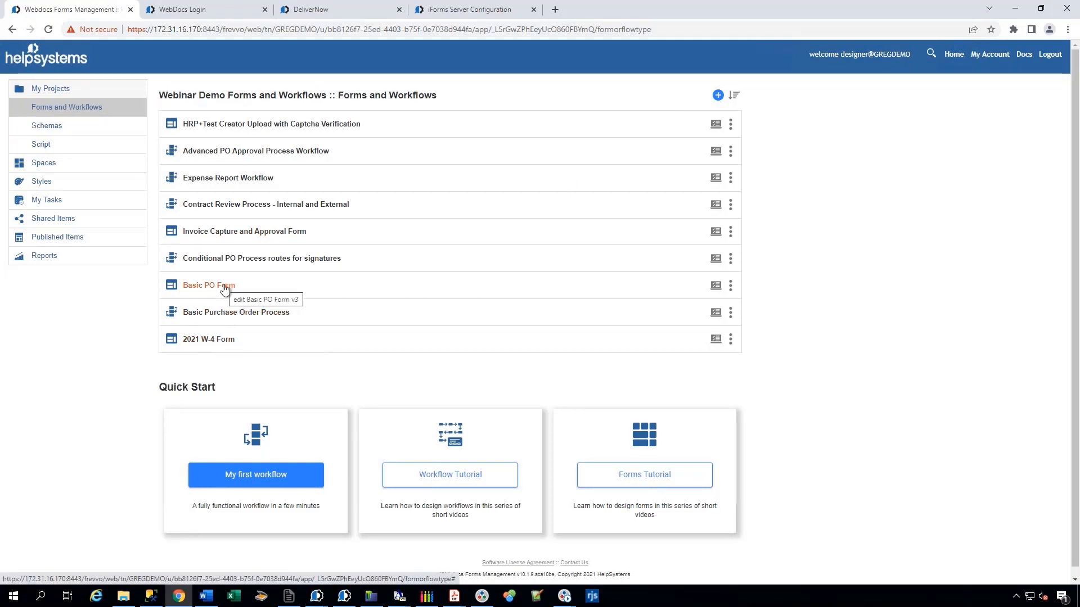
click(714, 285)
double_click(357, 8)
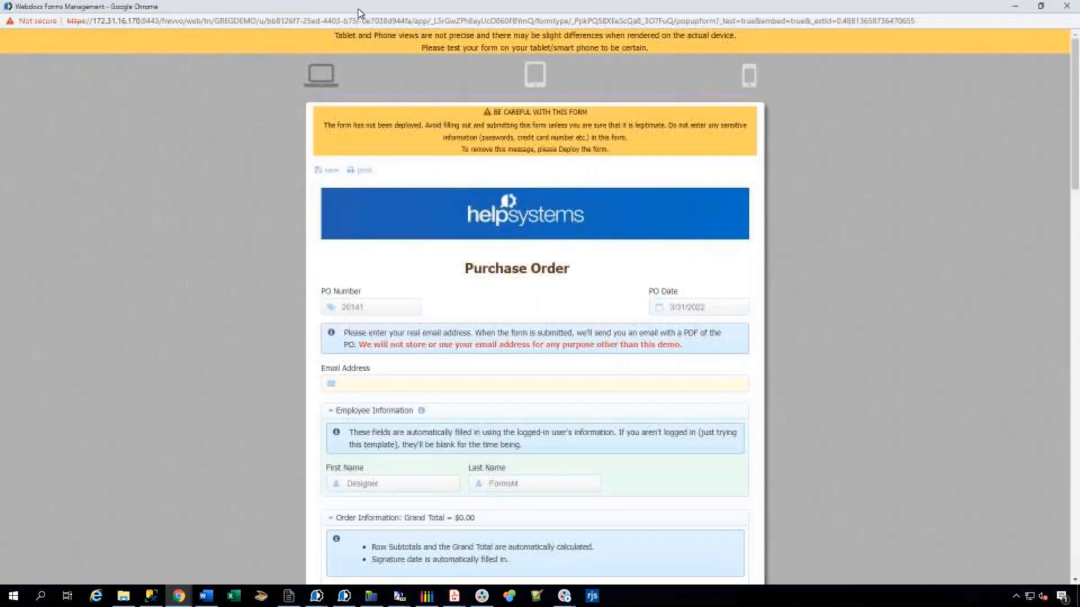
Add an order line with item ffa, quantity 1 and unit price 23.
scroll(295, 340, down, 2)
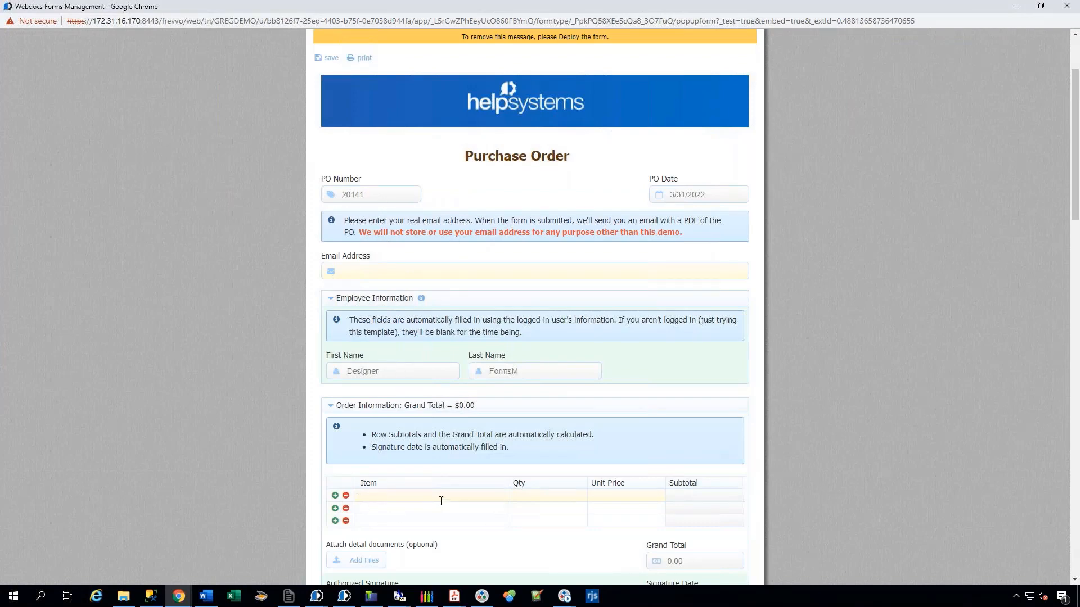
click(422, 496)
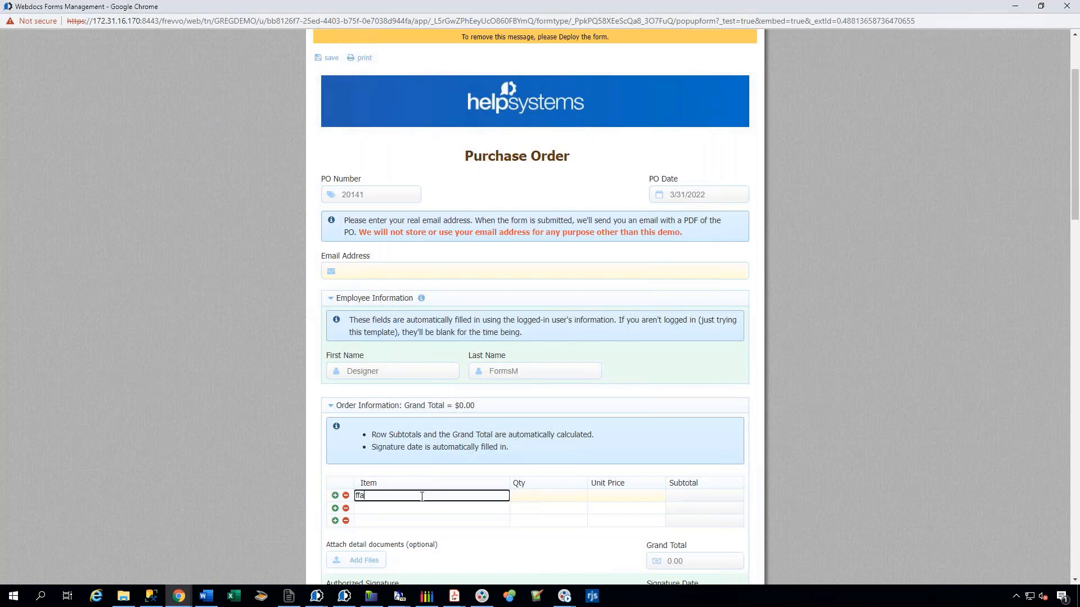
click(564, 497)
click(620, 497)
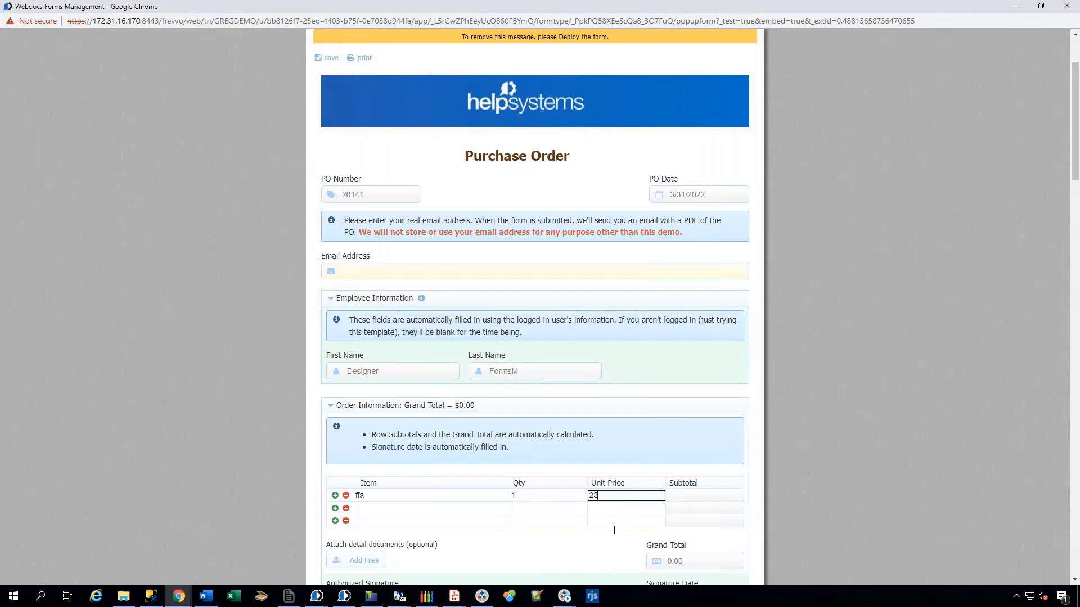
click(607, 549)
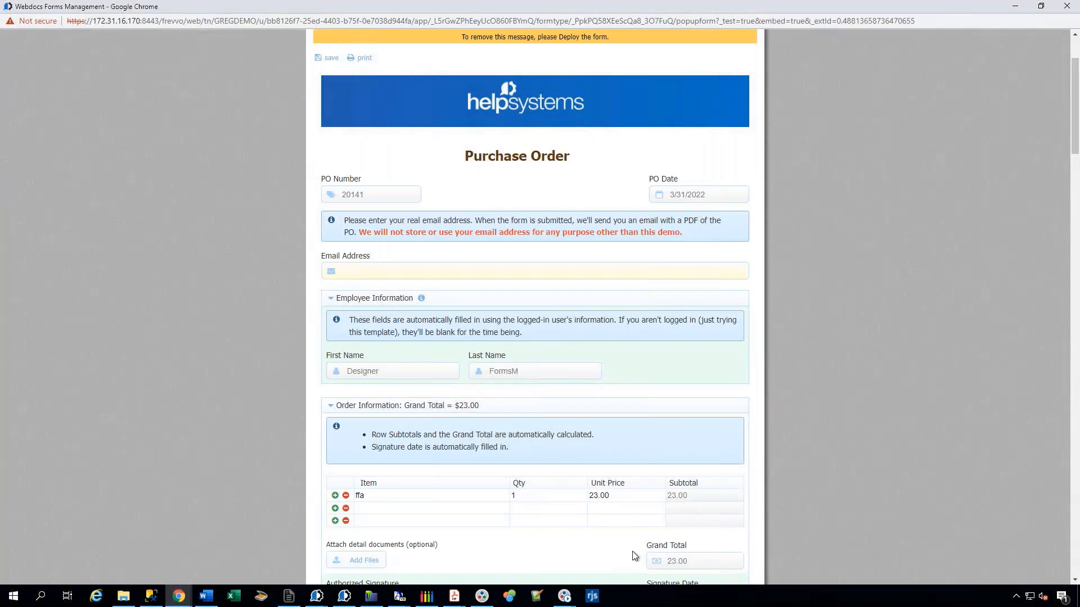
Sign the Authorized Signature field and confirm the signature.
scroll(629, 538, down, 1)
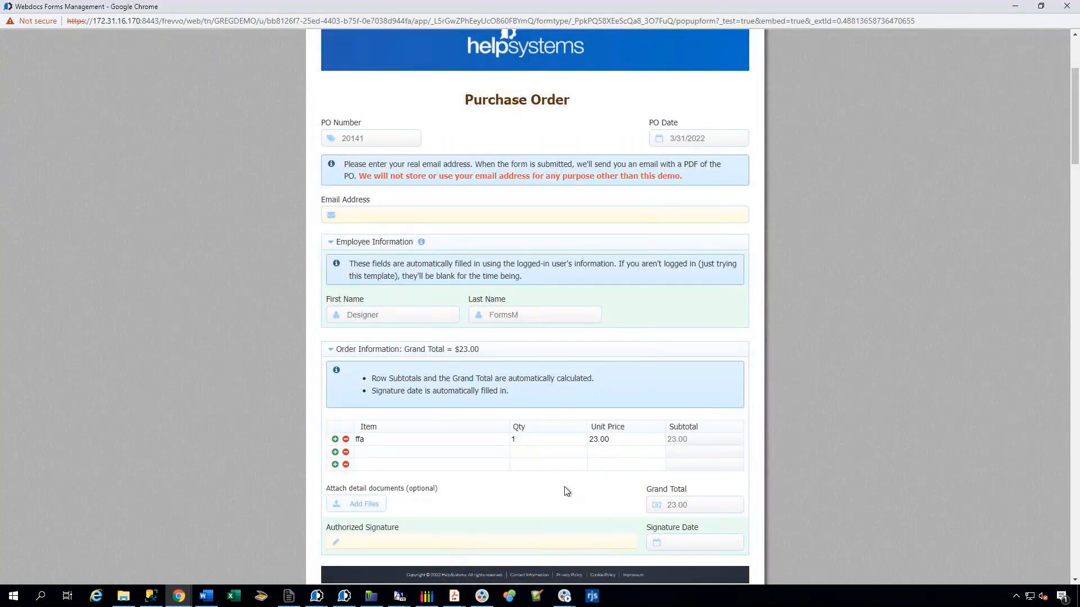
scroll(413, 408, down, 1)
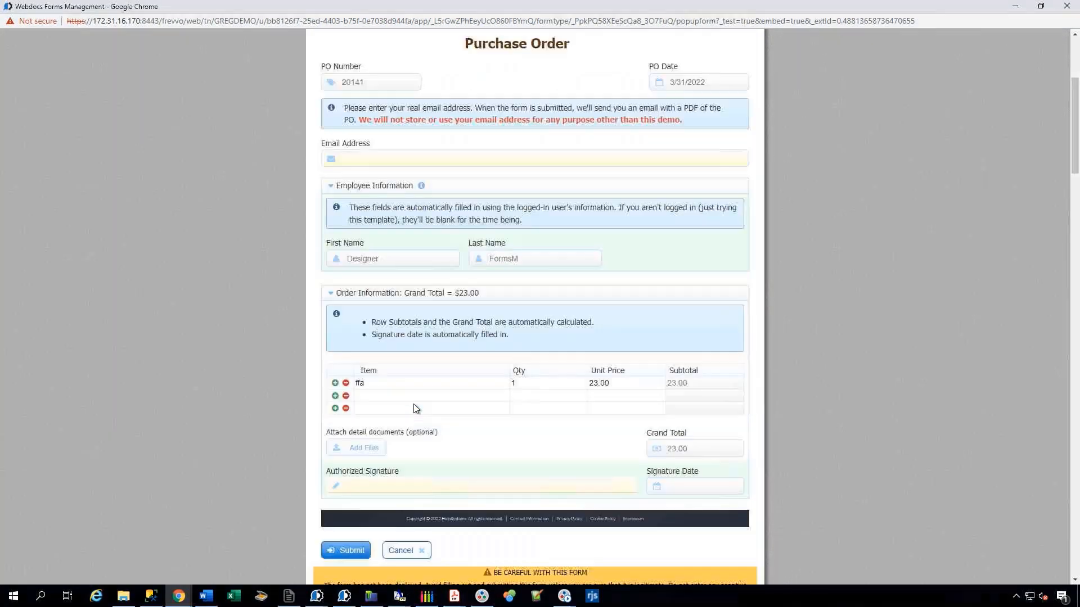
click(356, 487)
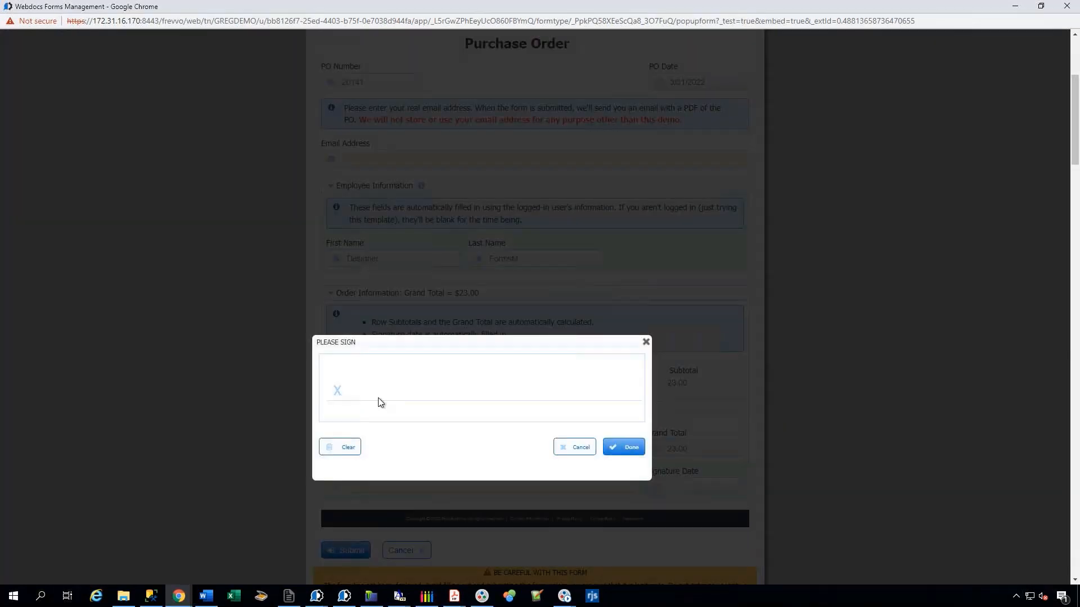
mouse_move(359, 398)
mouse_down()
mouse_move(386, 373)
mouse_move(371, 396)
mouse_move(393, 397)
mouse_move(401, 384)
mouse_move(584, 406)
mouse_up()
click(628, 451)
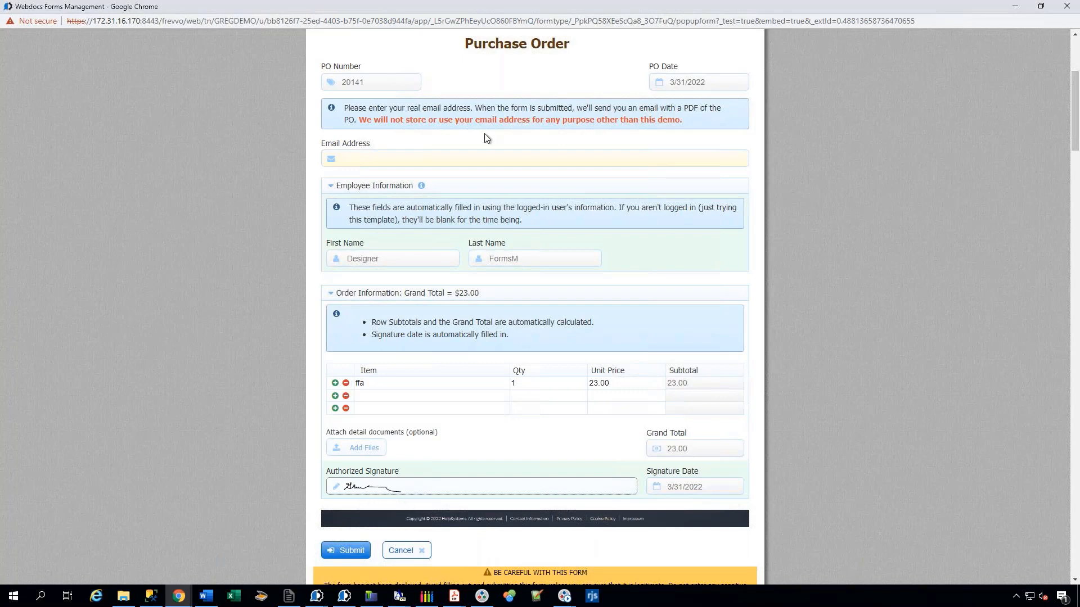
Close the test window and launch a test run of the 2021 W-4 Form.
click(1066, 6)
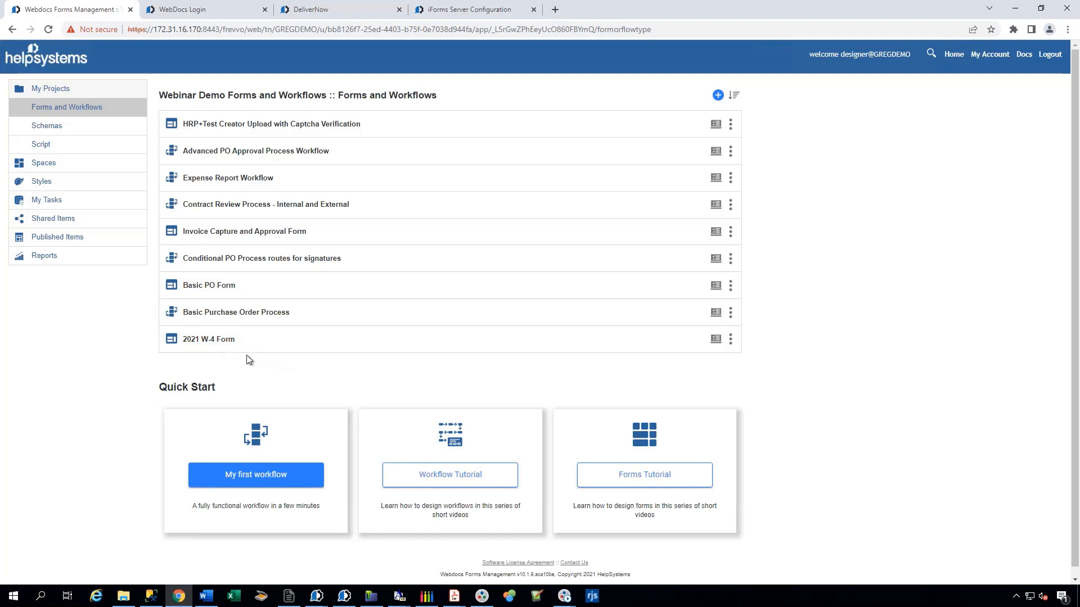
click(716, 341)
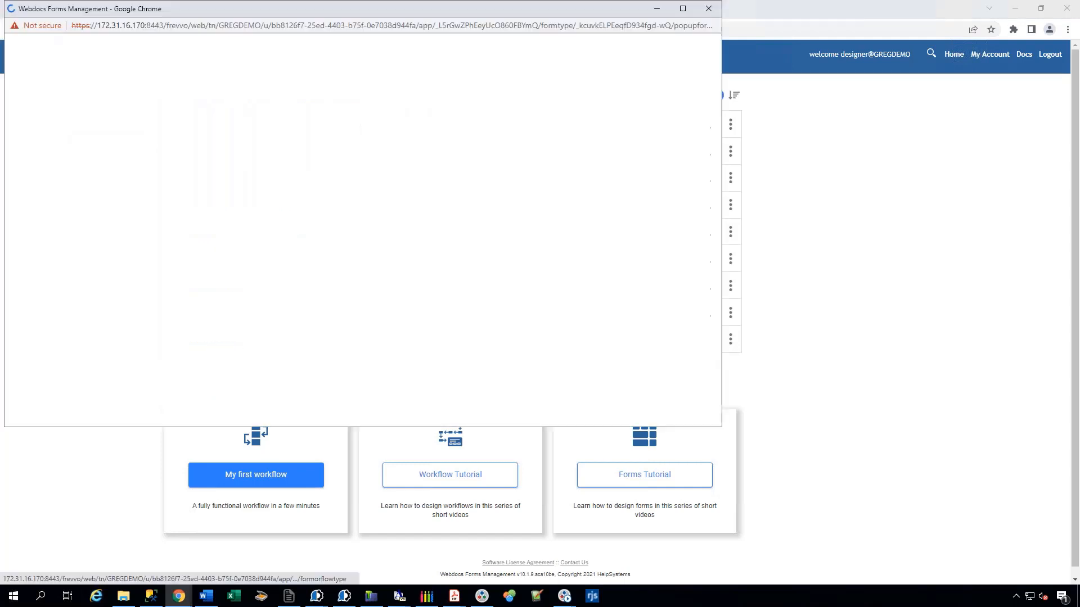
double_click(338, 8)
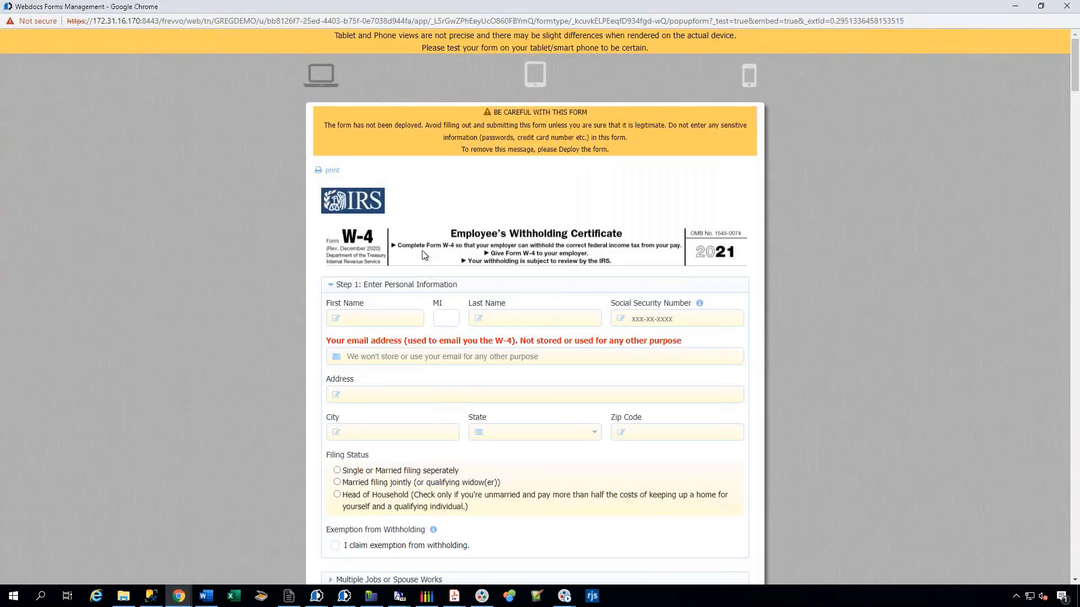
Scroll through the W-4 test form's sections, then close the test window.
scroll(389, 275, down, 2)
scroll(390, 275, down, 1)
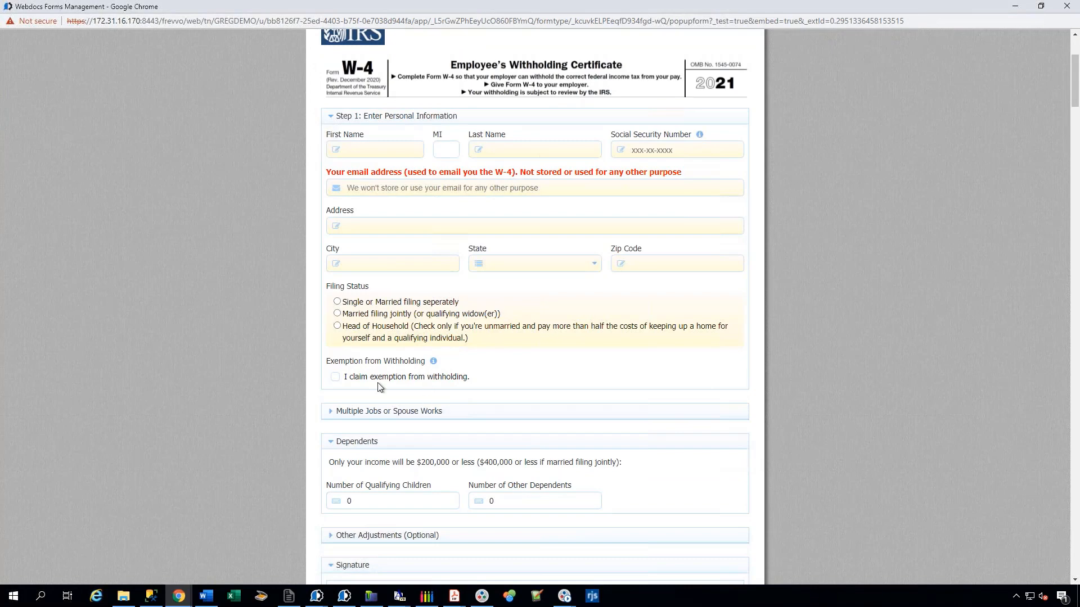
scroll(396, 492, down, 3)
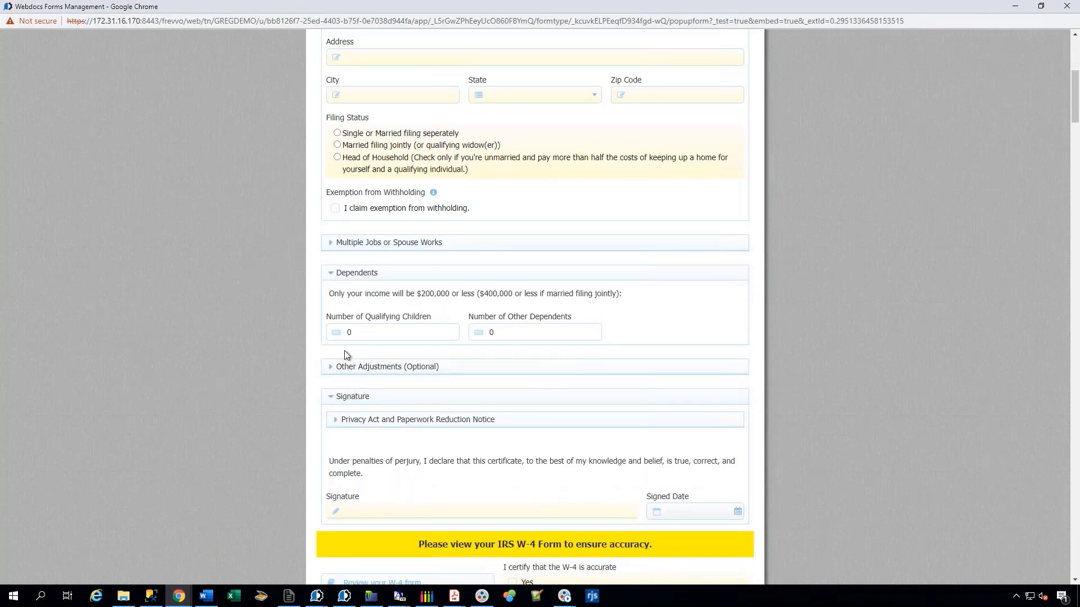
scroll(598, 367, down, 2)
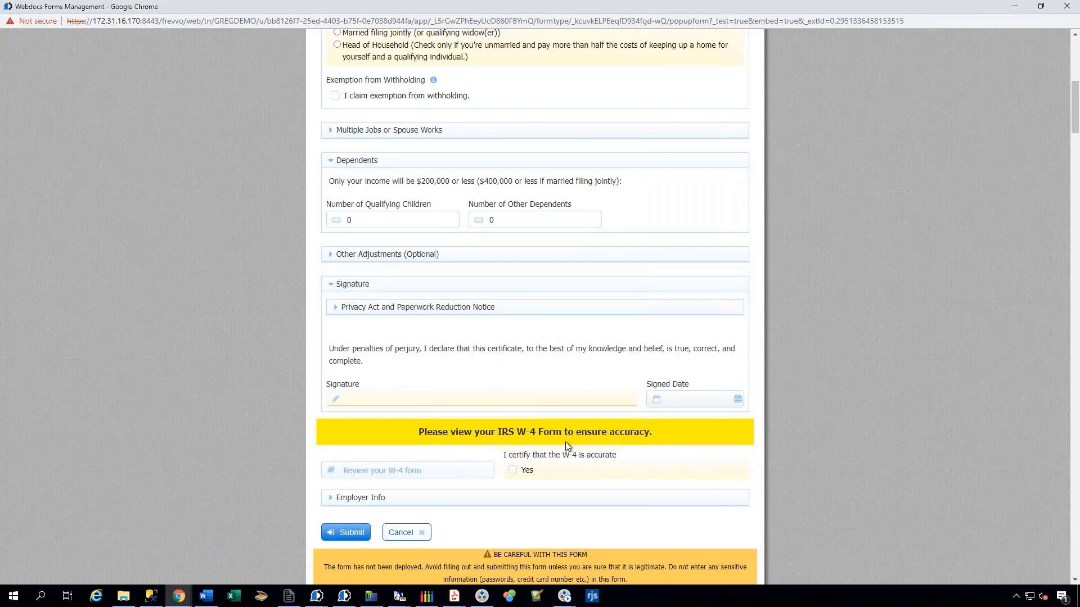
click(1069, 8)
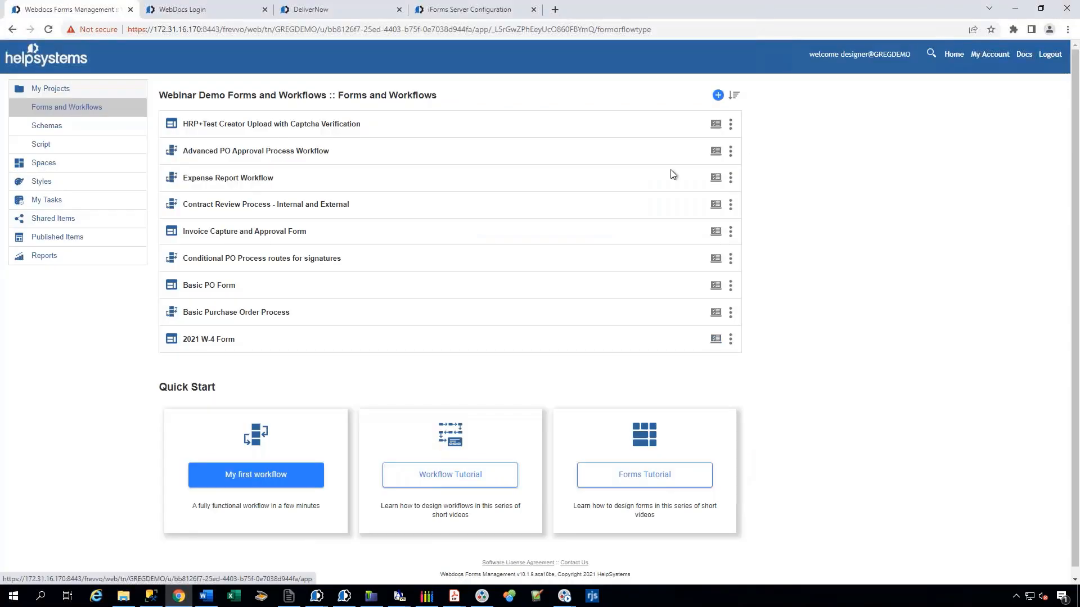
Open the 2021 W-4 Form in the form designer, add a Dropdown control above Step 1, and delete it again.
click(224, 339)
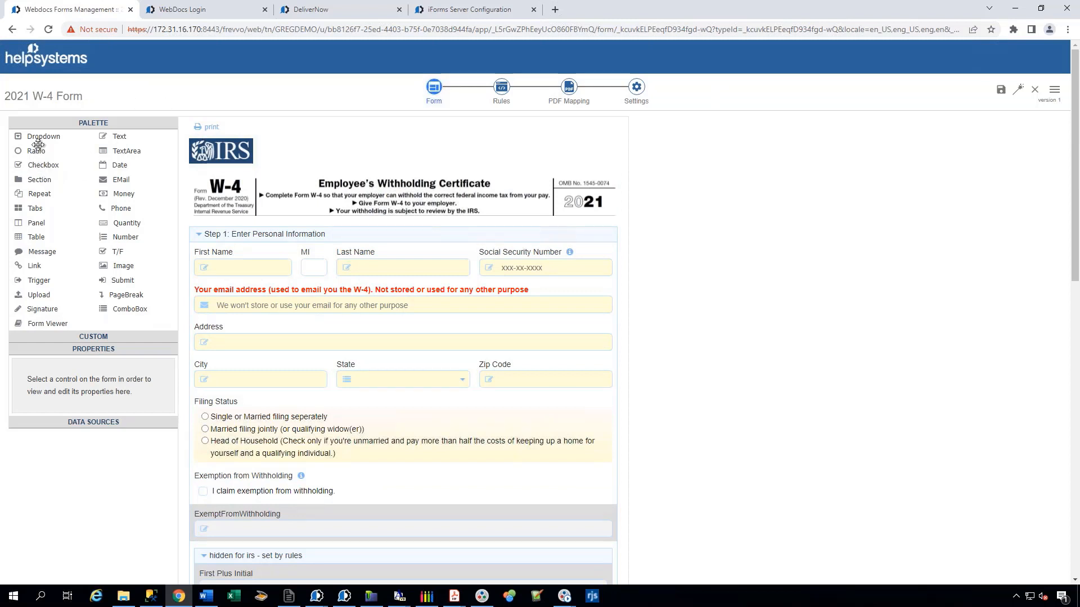
drag(44, 135, 356, 230)
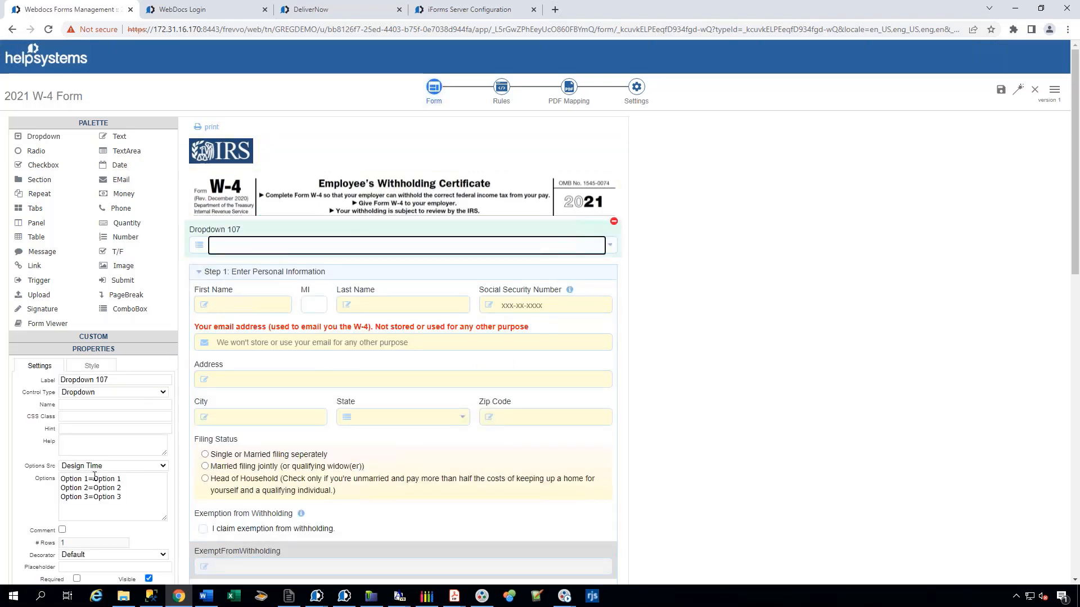
click(613, 221)
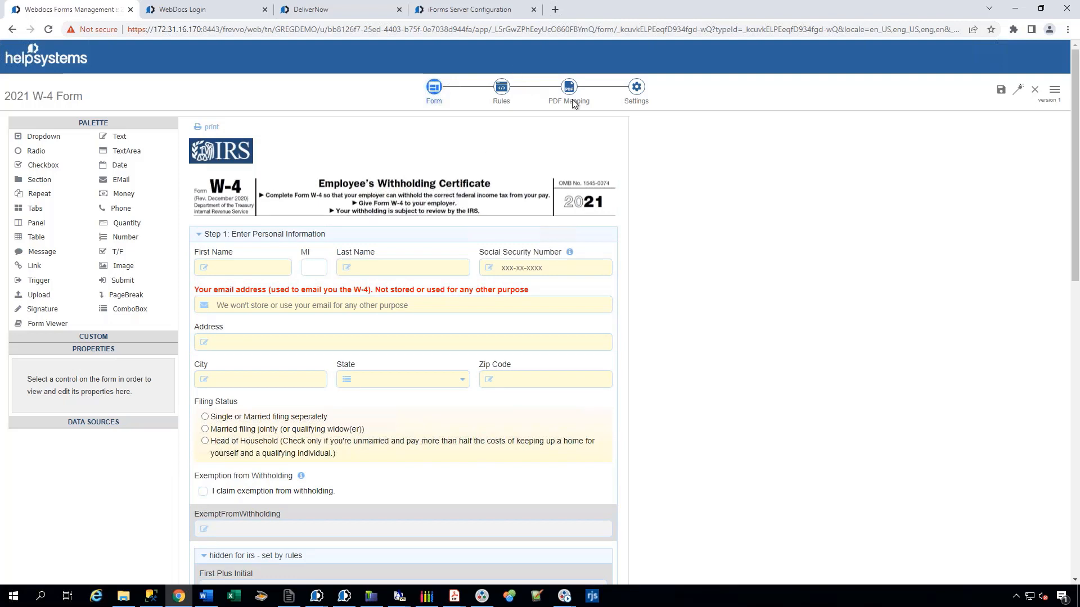
Review the W-4 form's rules, its Federal W4 PDF field mapping for the first-name field, and its general settings.
click(503, 96)
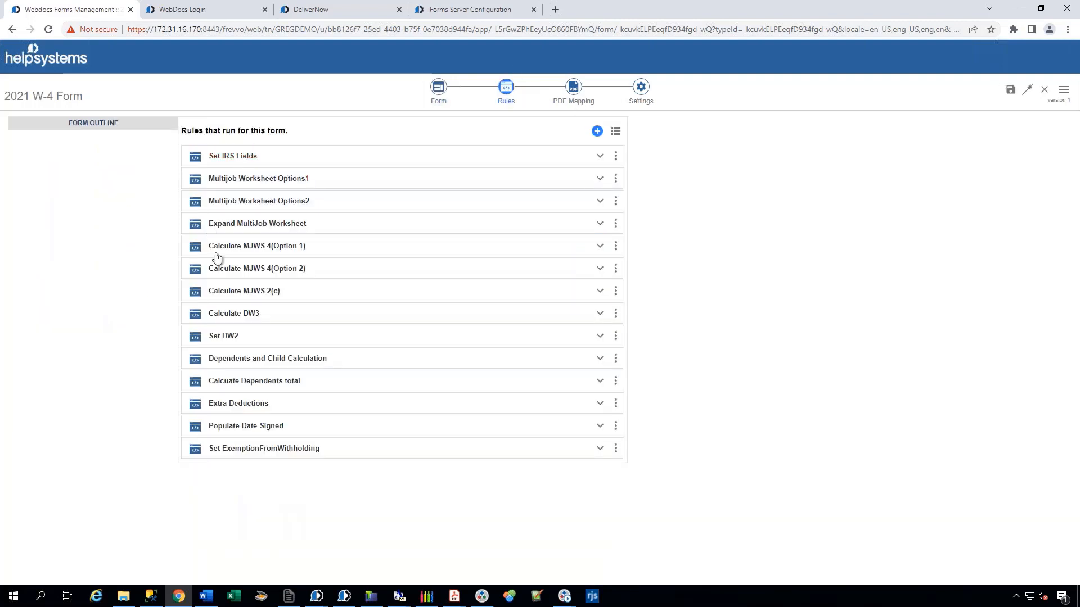
click(574, 90)
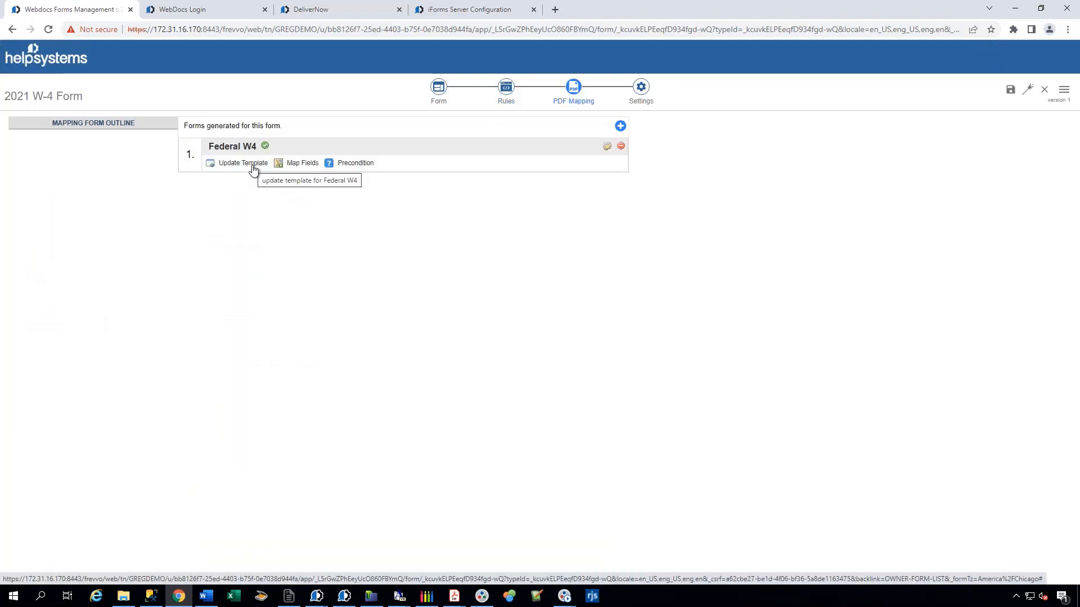
click(292, 166)
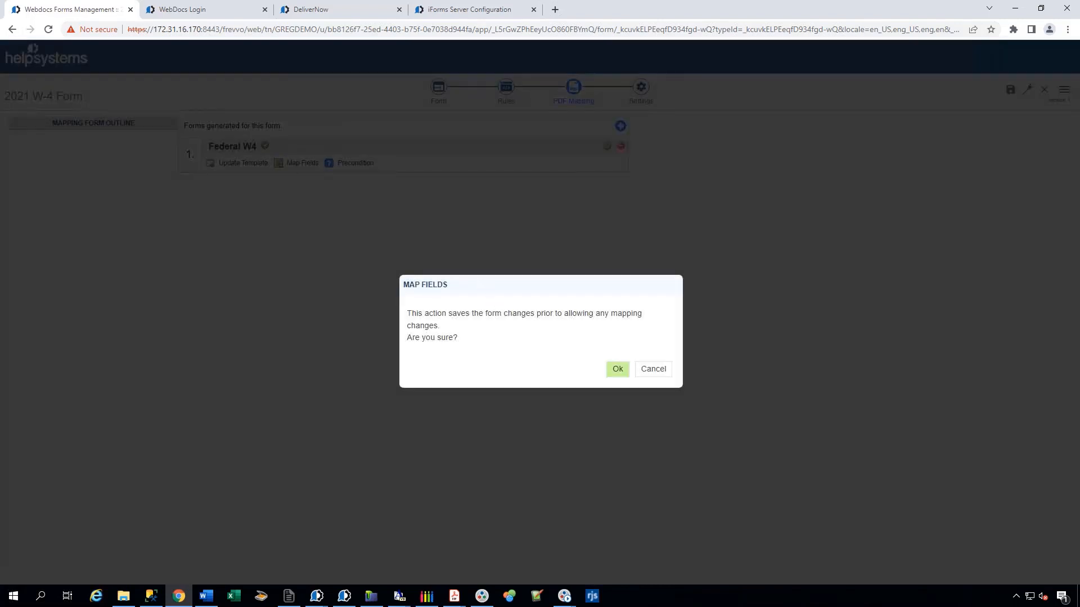
click(617, 369)
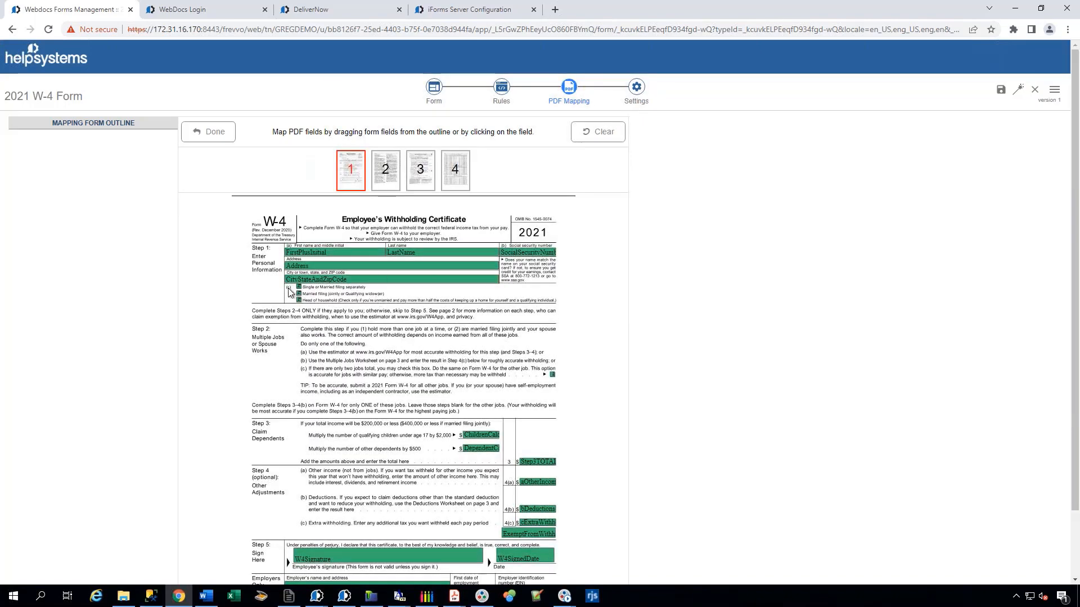
click(333, 254)
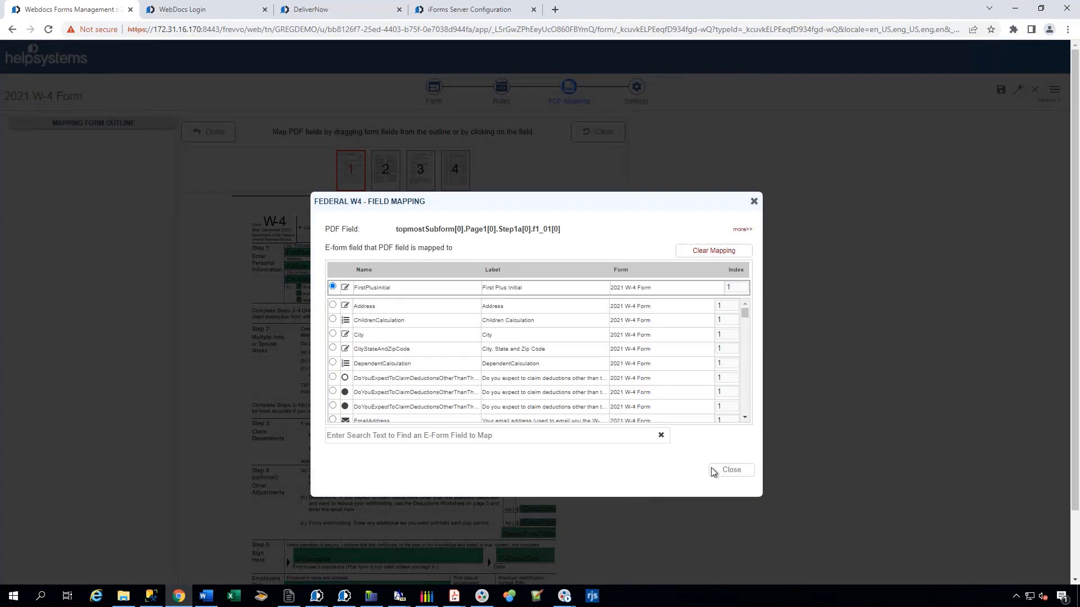
click(731, 477)
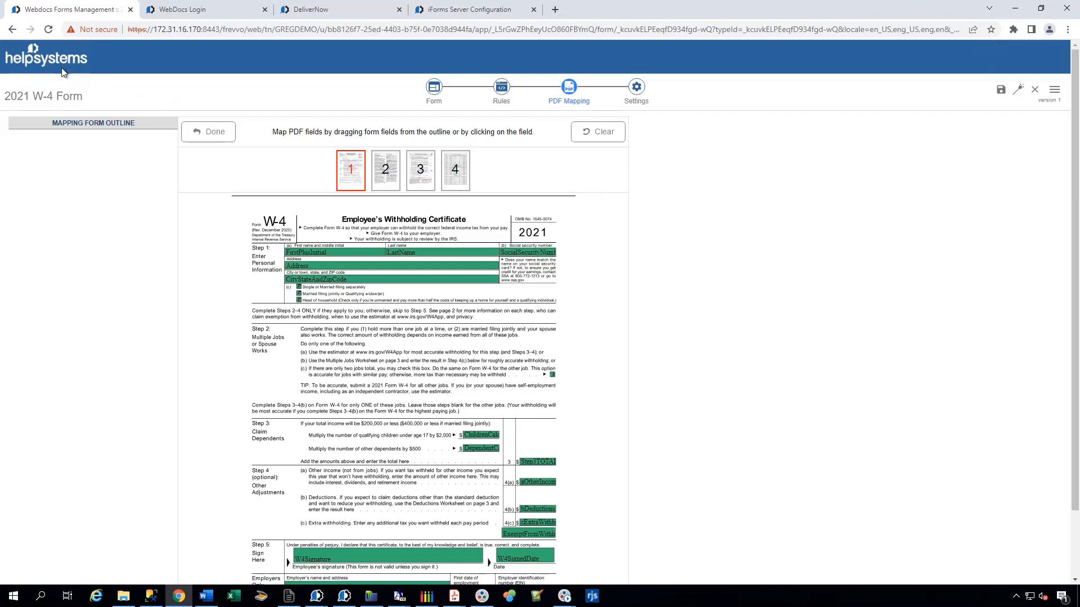
click(636, 89)
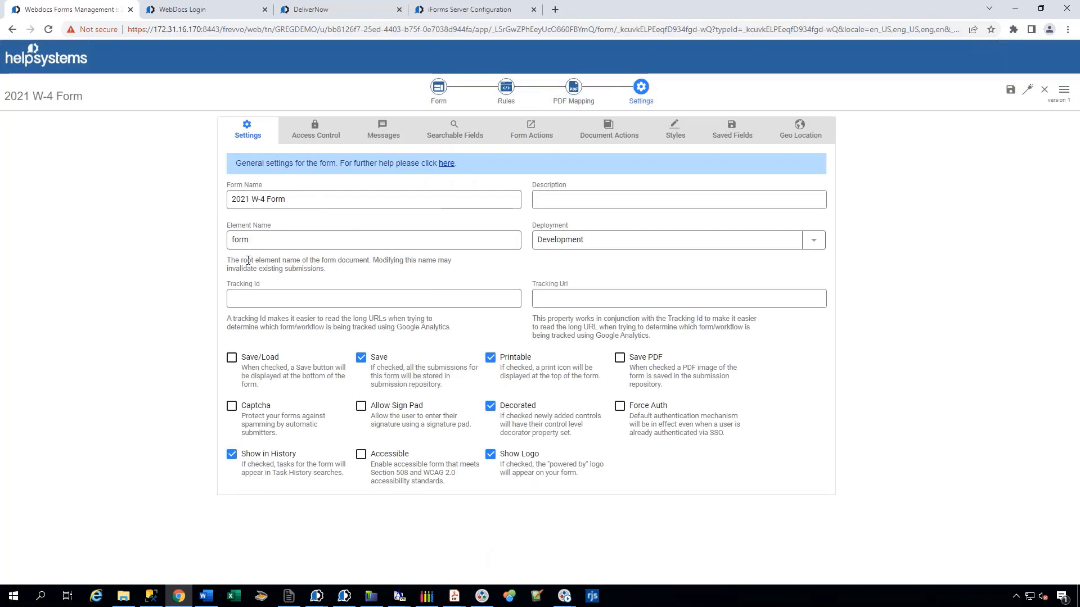
Return to the projects home and open the Advanced PO Approval Process Workflow.
click(47, 58)
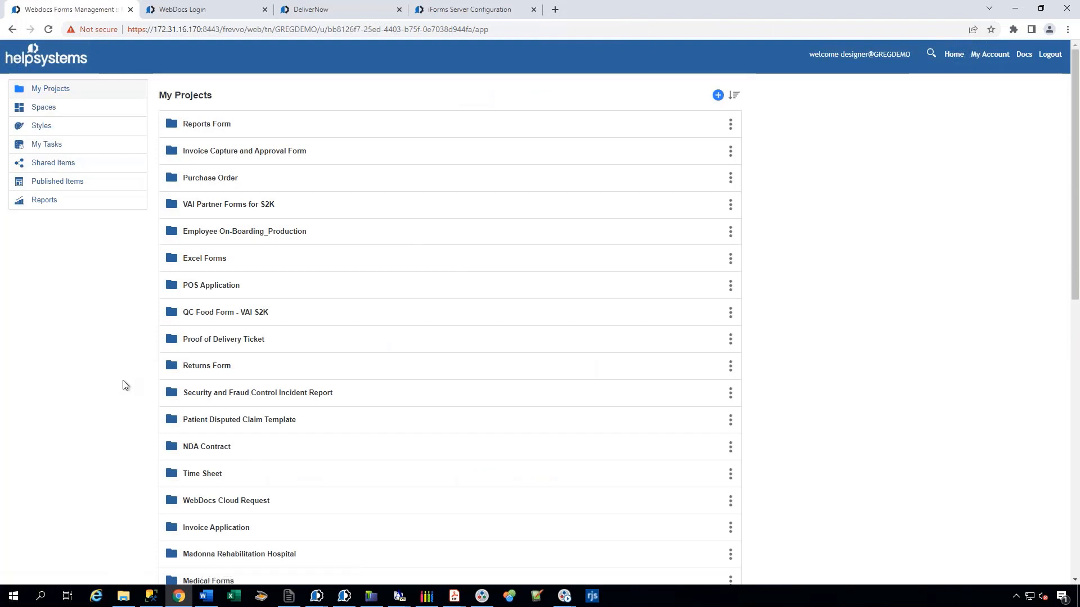
scroll(138, 413, down, 8)
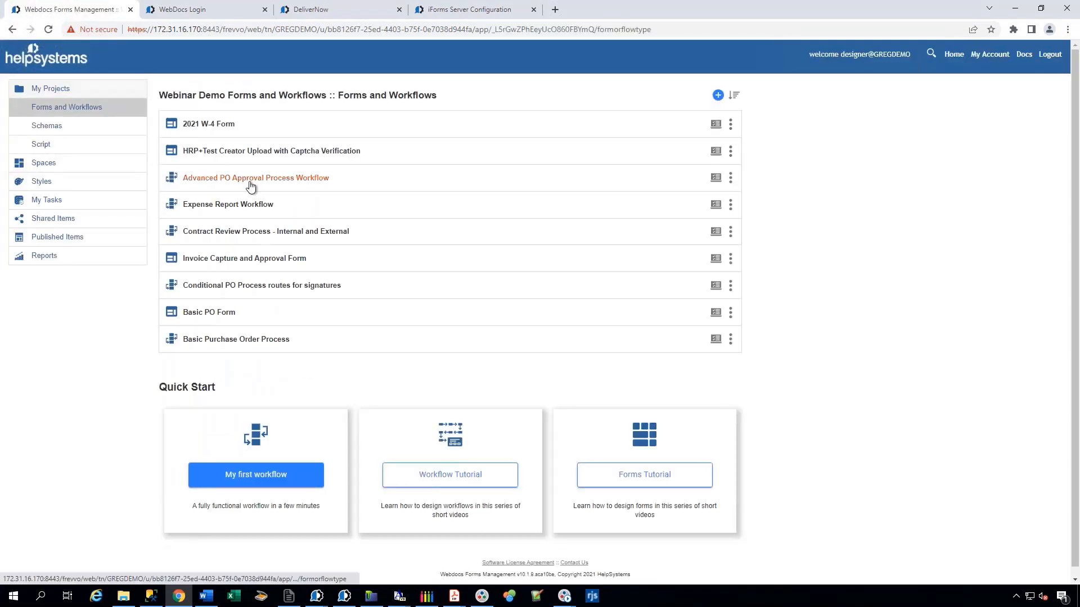
click(265, 179)
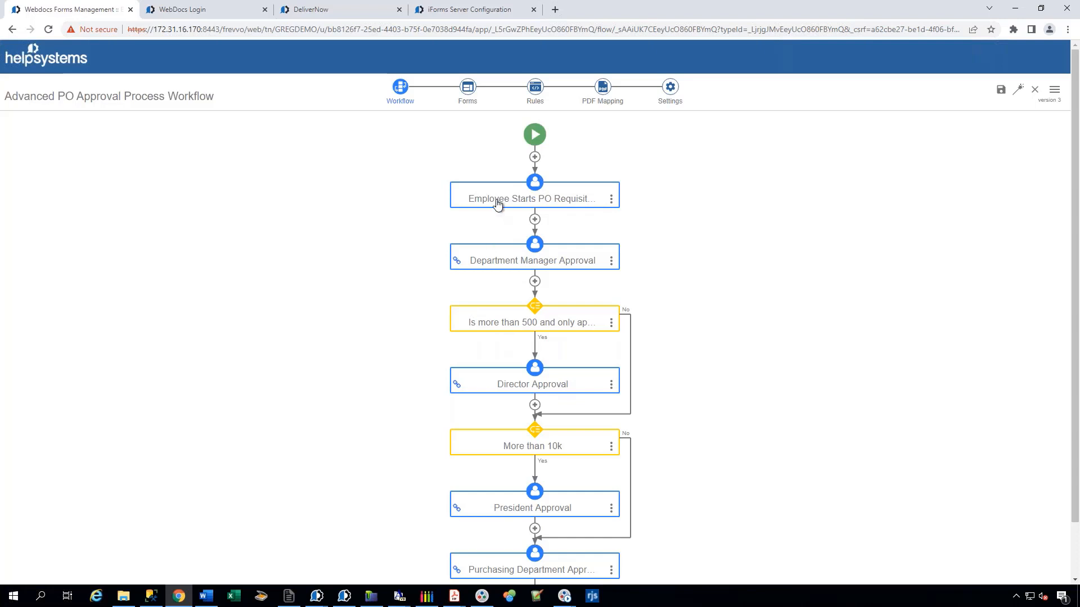
Open the Department Manager Approval step's properties and view its assignment settings.
click(536, 221)
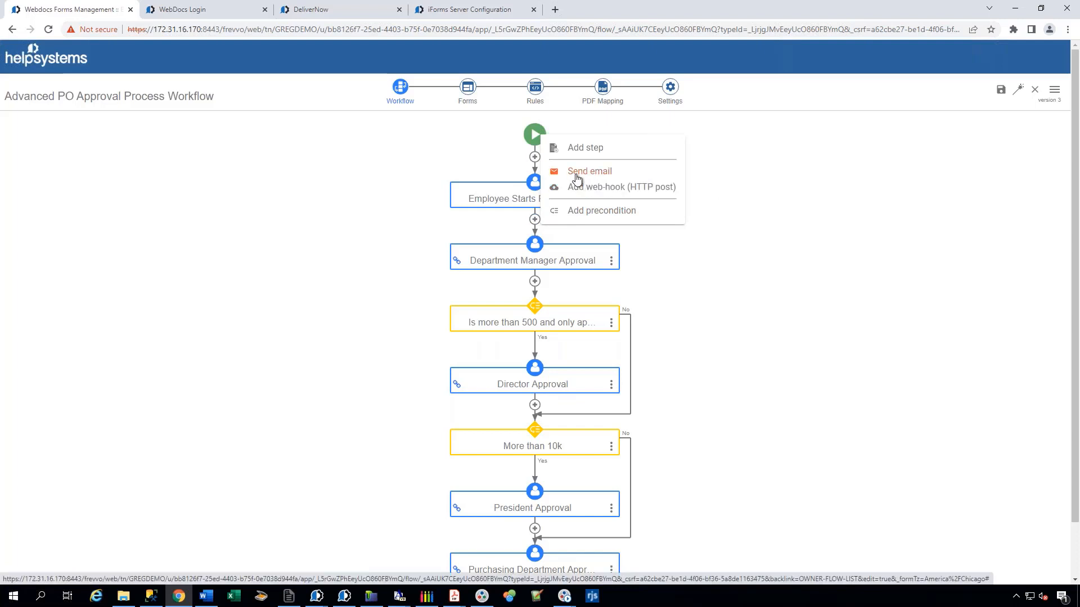
click(493, 223)
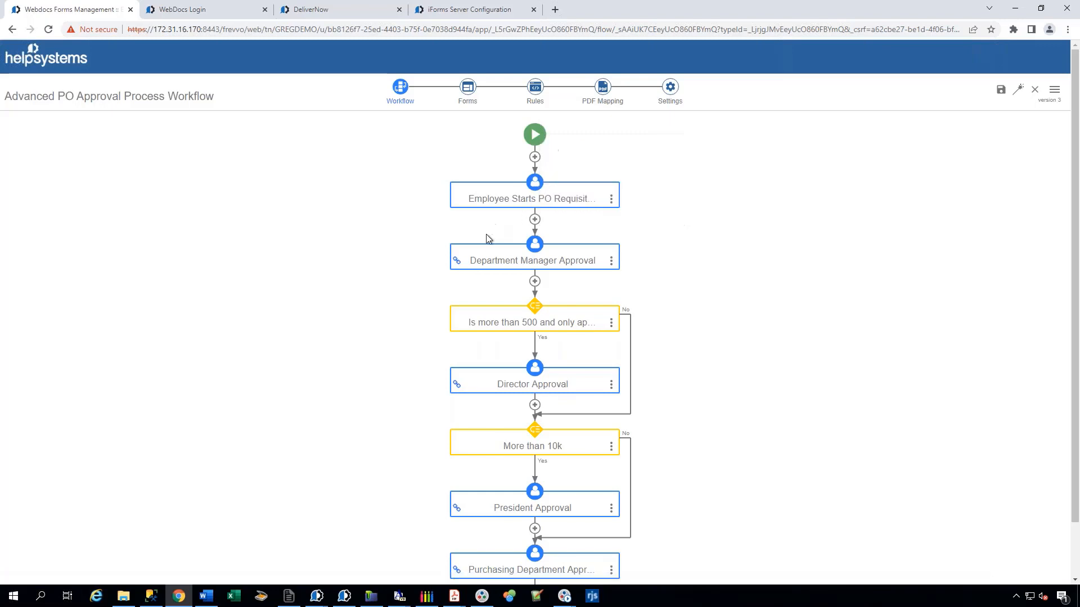
click(518, 256)
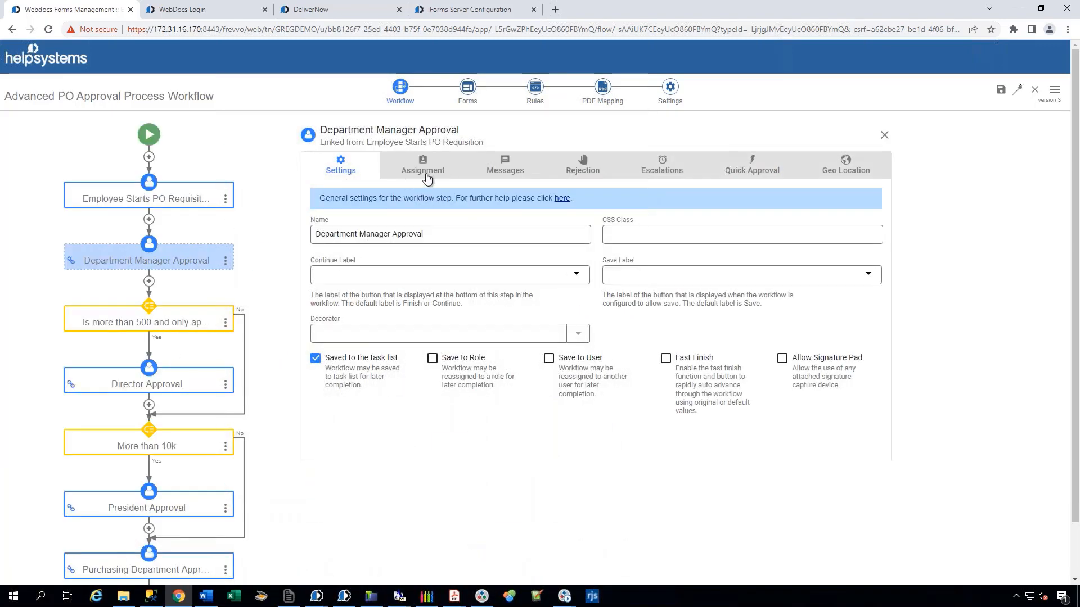
click(431, 165)
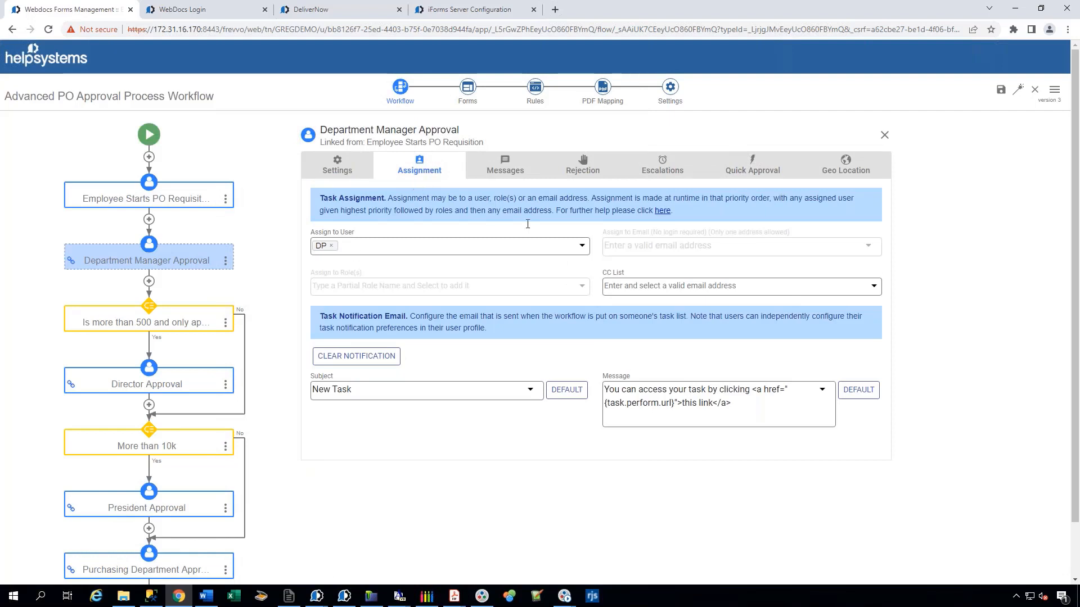